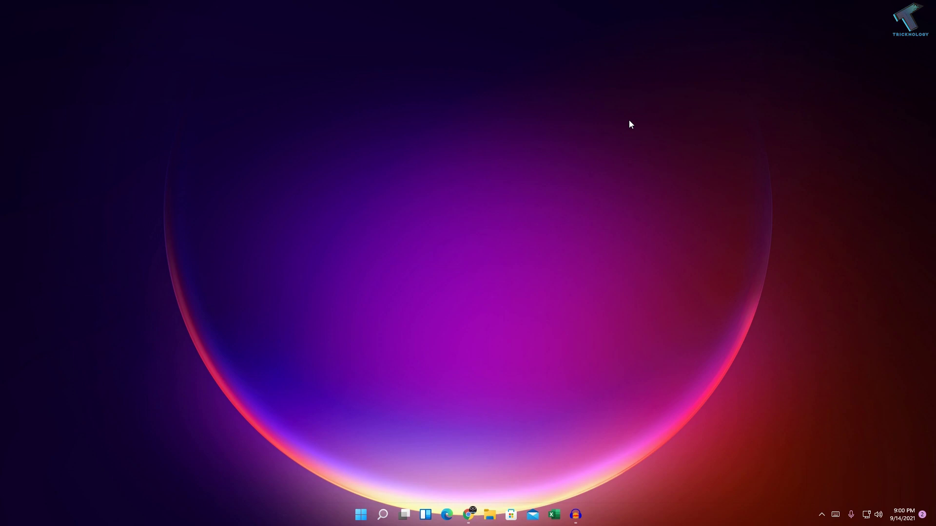
- Open Settings from the Win+X menu and go to Apps > Apps & features
left_click(361, 515)
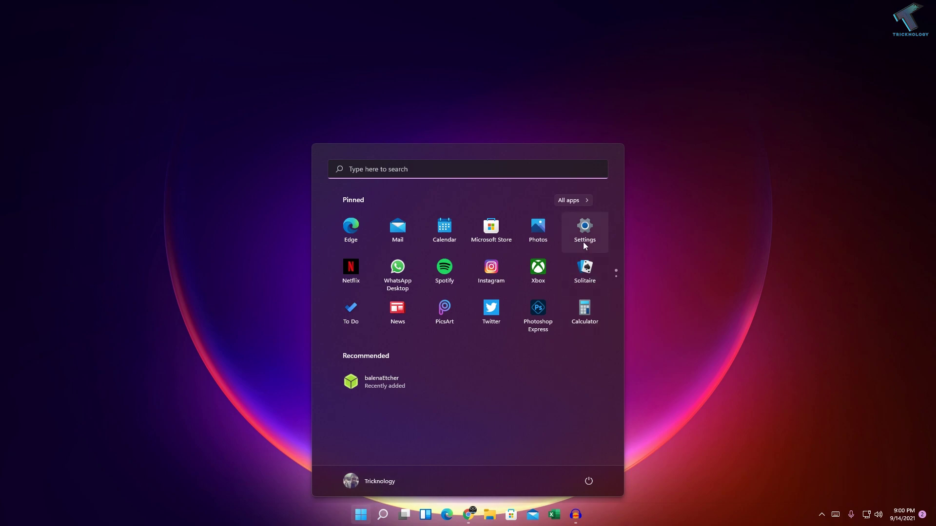
left_click(761, 261)
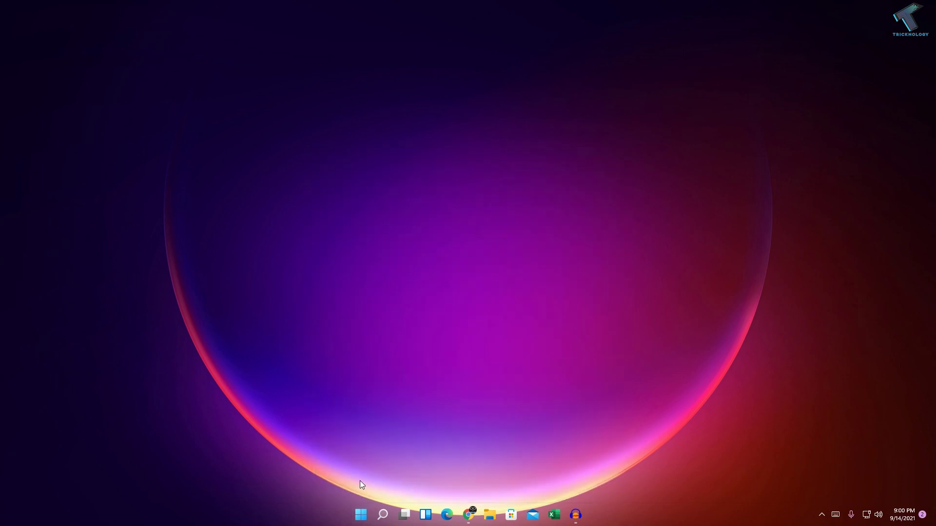
right_click(361, 515)
left_click(351, 416)
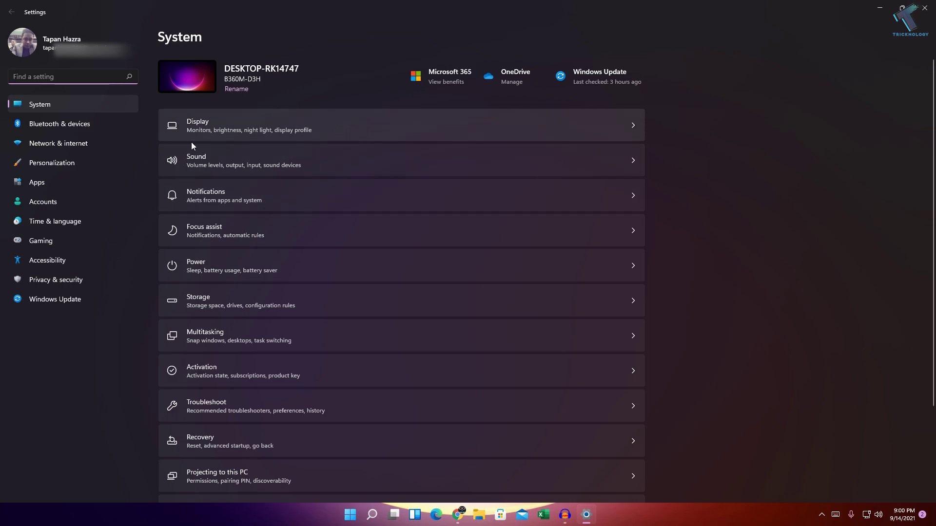
left_click(74, 180)
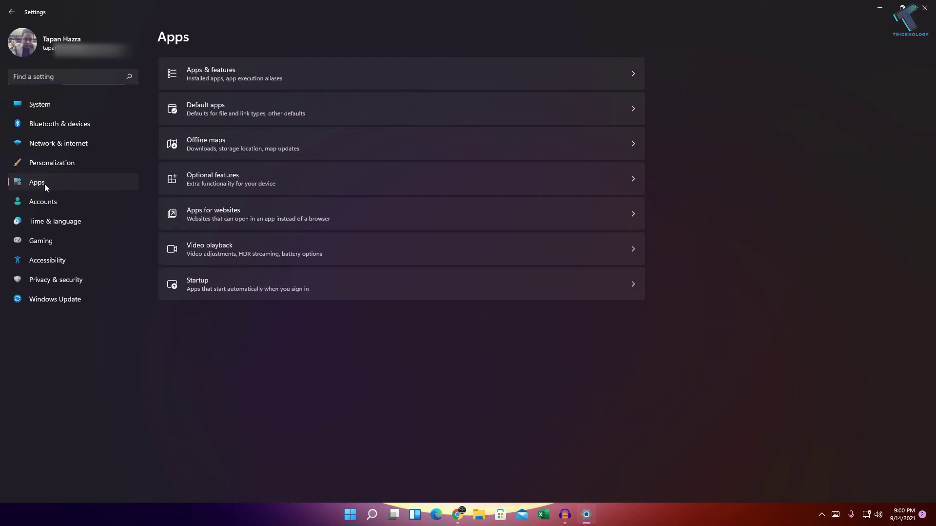
left_click(234, 75)
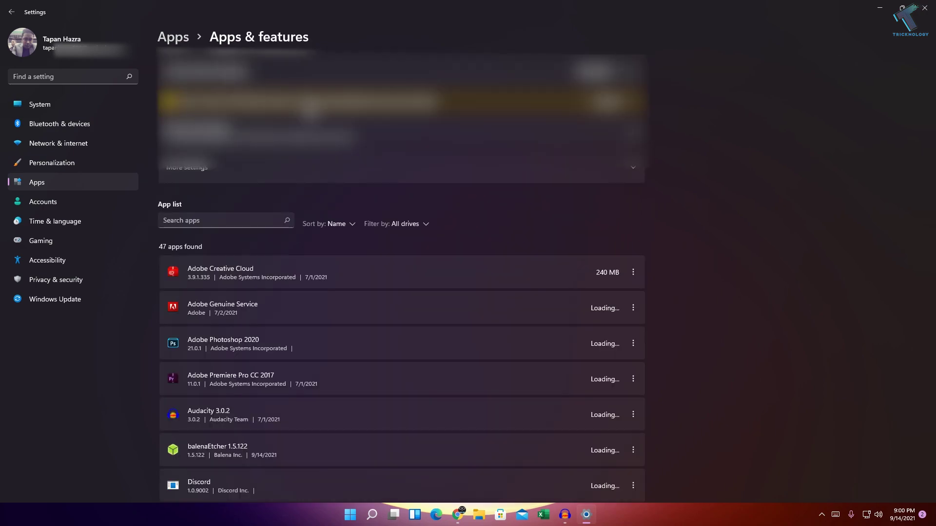
scroll(544, 289, "down", 3)
scroll(544, 288, "down", 2)
scroll(545, 289, "down", 2)
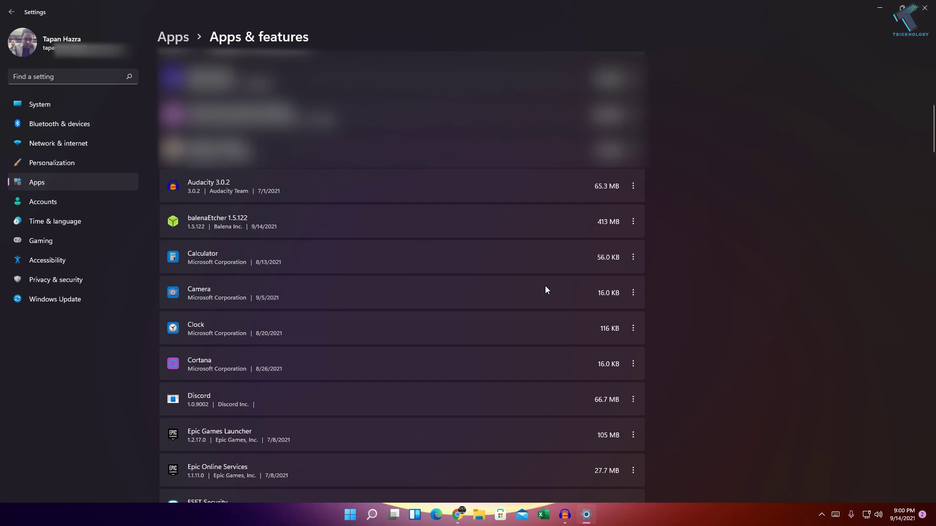
scroll(568, 276, "down", 1)
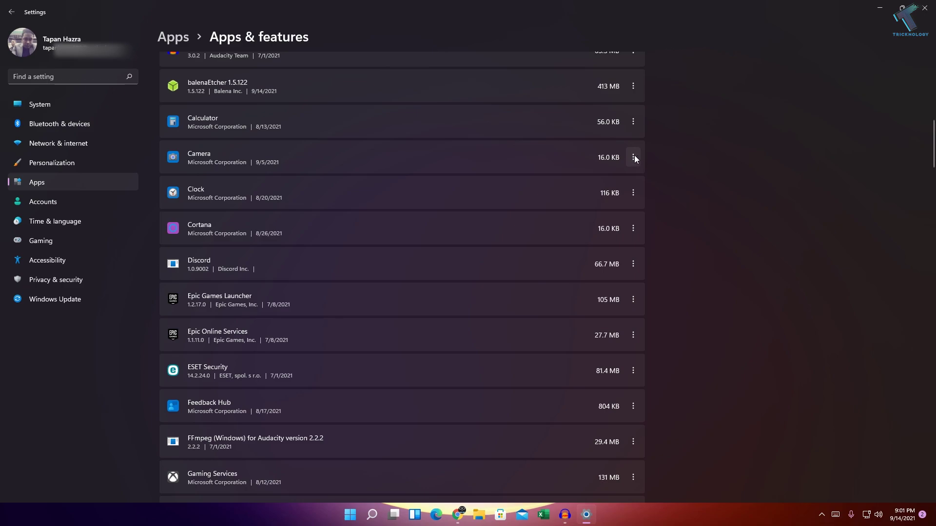
- Set Camera's 'Let this app run in background' to Never, then return to Apps & features
left_click(633, 158)
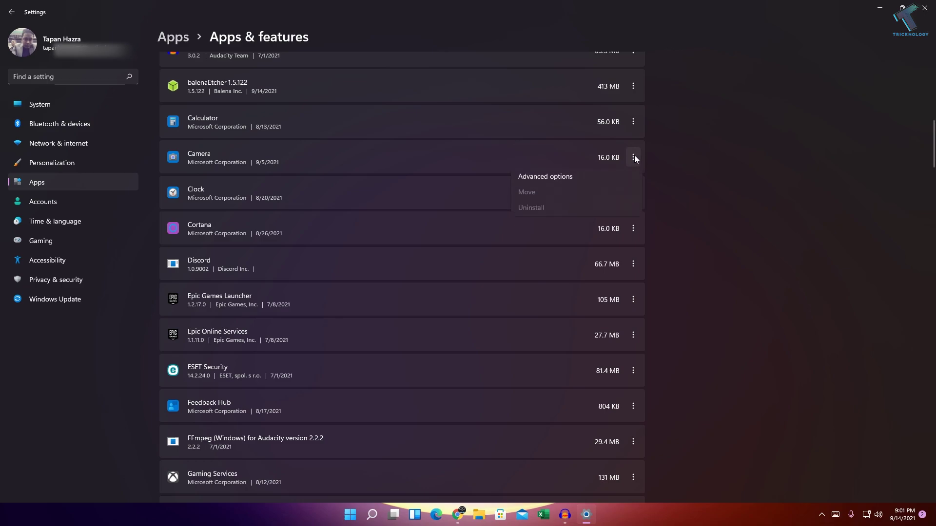
left_click(563, 178)
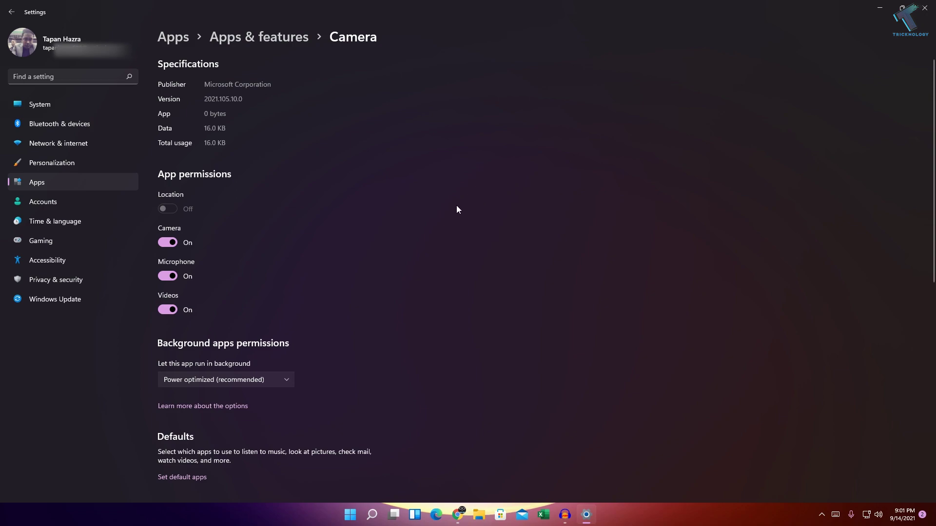
scroll(315, 269, "down", 2)
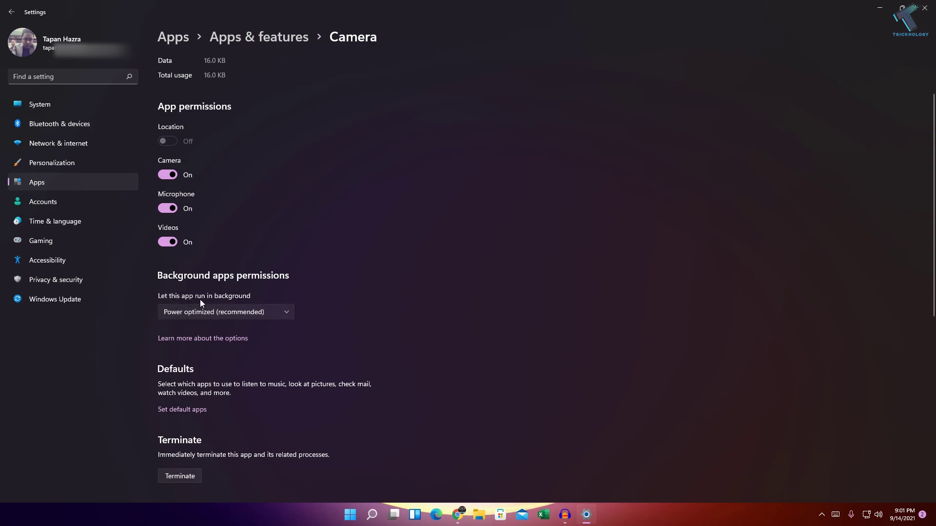
left_click(249, 317)
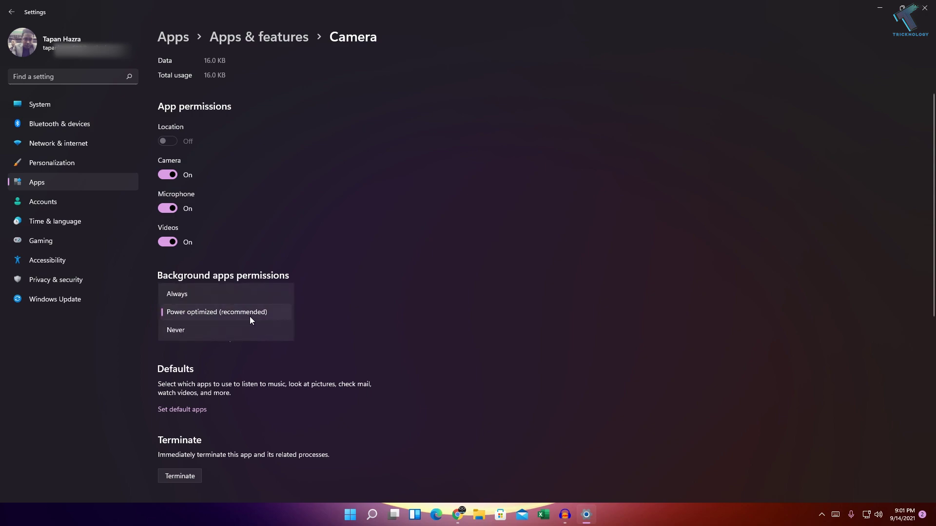
left_click(210, 331)
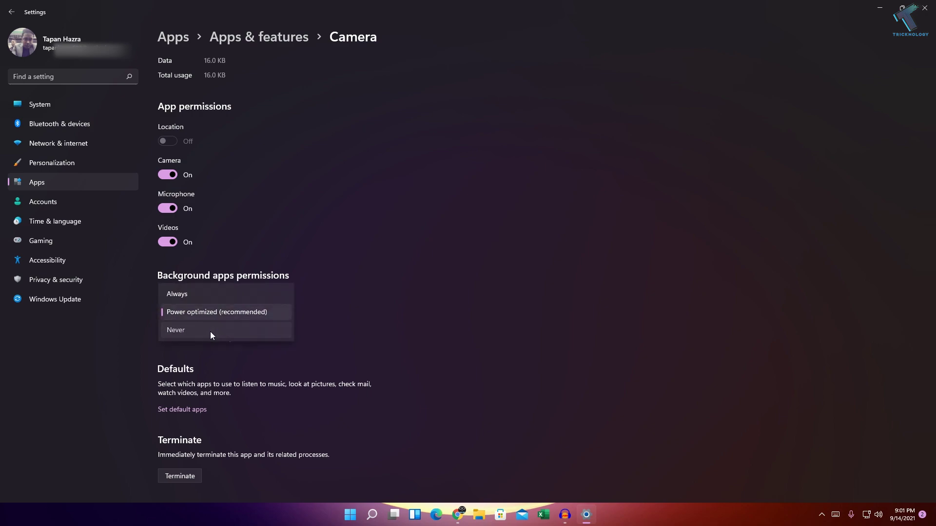
left_click(210, 331)
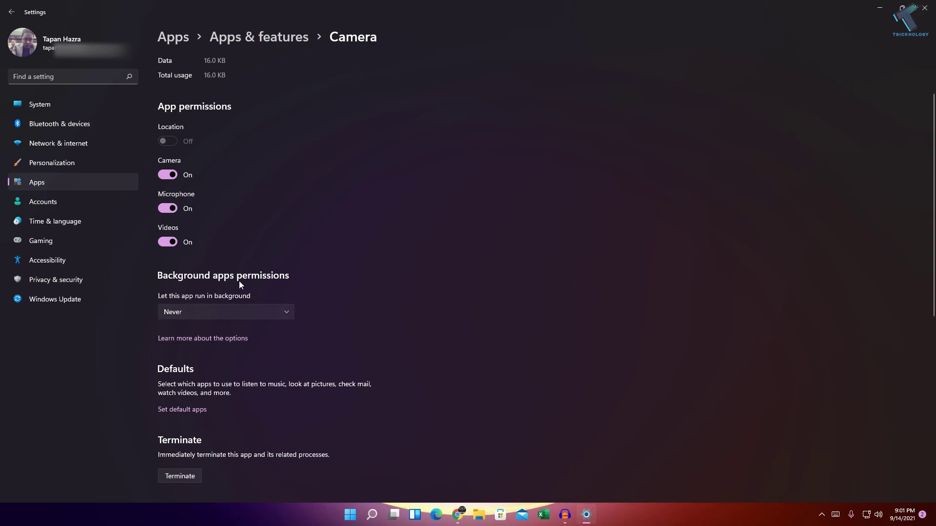
left_click(270, 39)
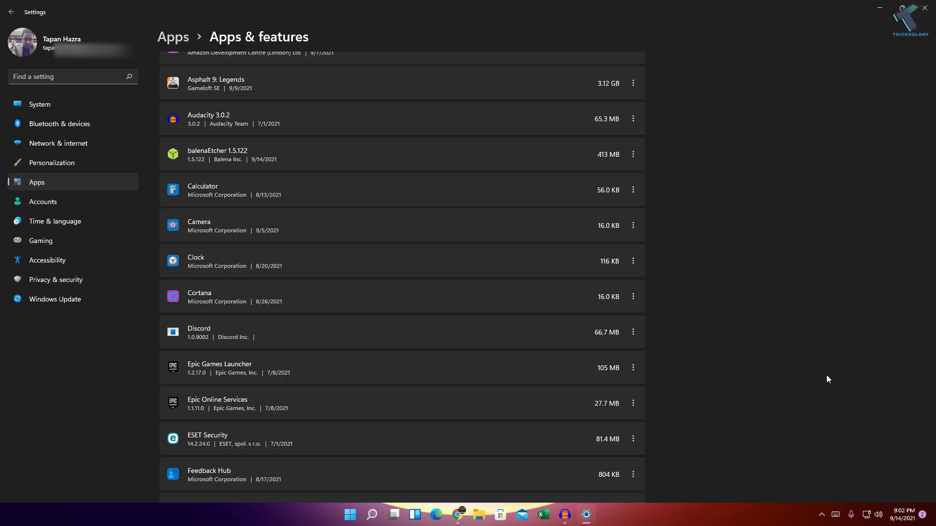
- In Calculator's Advanced options, set 'Let this app run in background' to Never
mouse_move(697, 283)
left_click(632, 191)
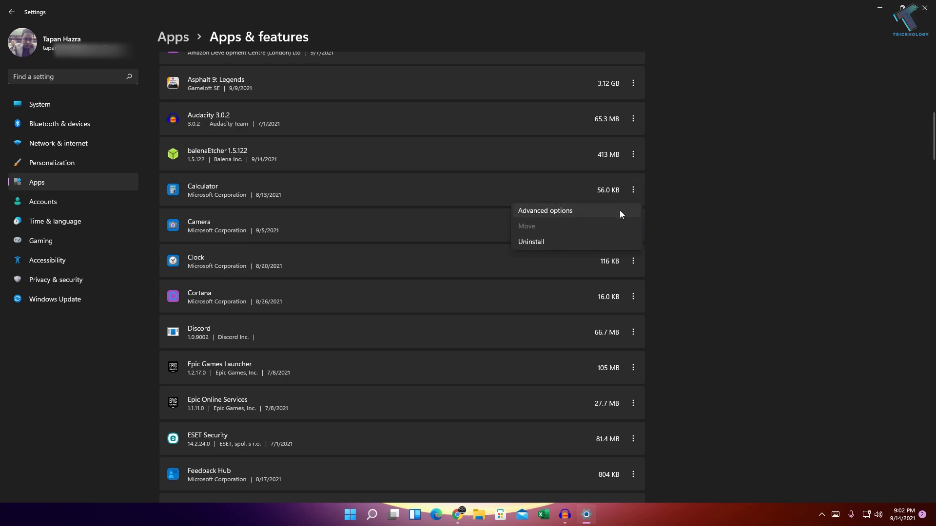
left_click(619, 210)
left_click(225, 211)
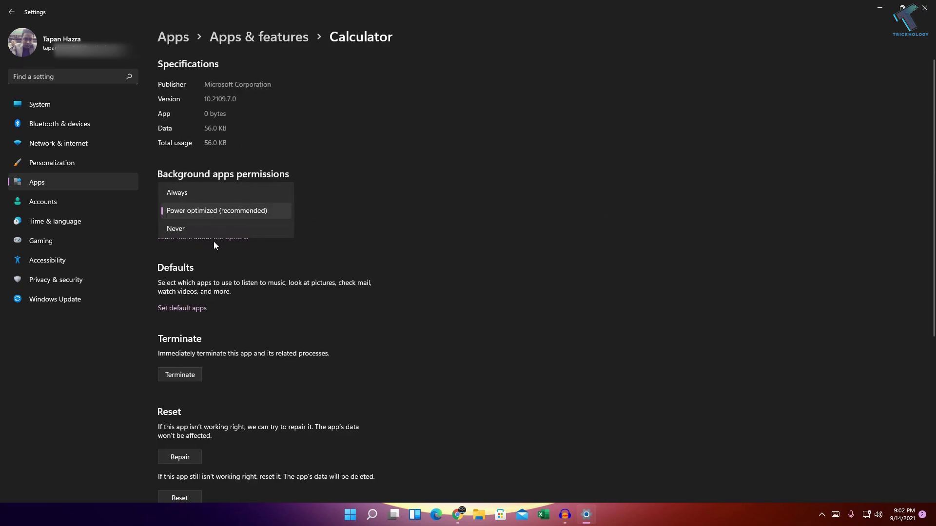
left_click(209, 227)
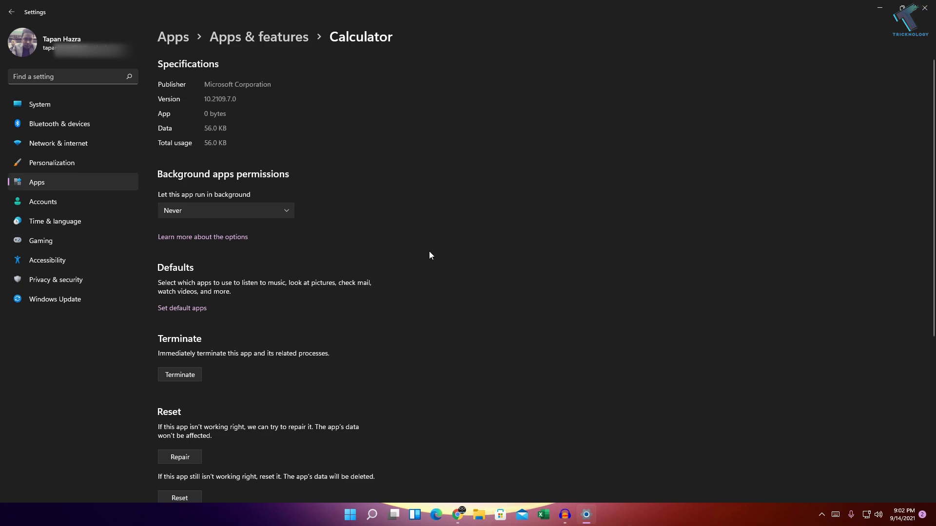